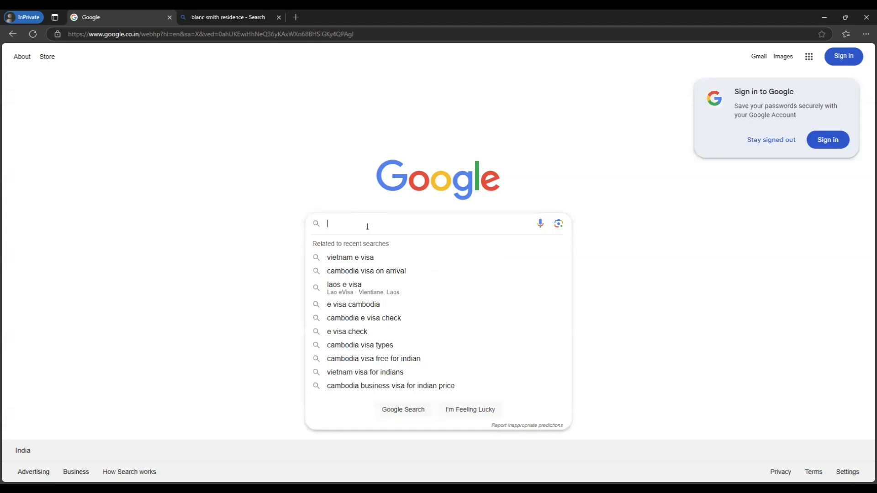
Step: Search Google for 'cambodia visa for indians' from the suggestions and review the results
type("cambodia")
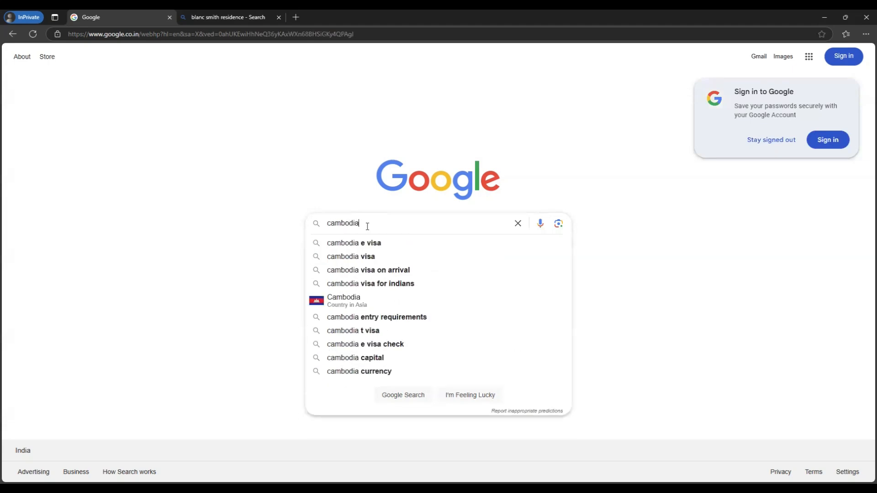
key("Down")
key("Down")
key("Down")
key("Down")
key("Return")
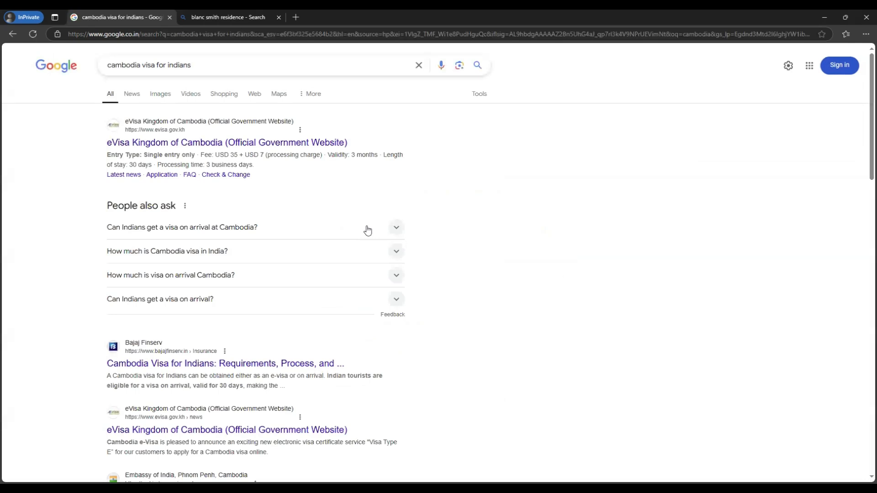
scroll(280, 272, "down", 13)
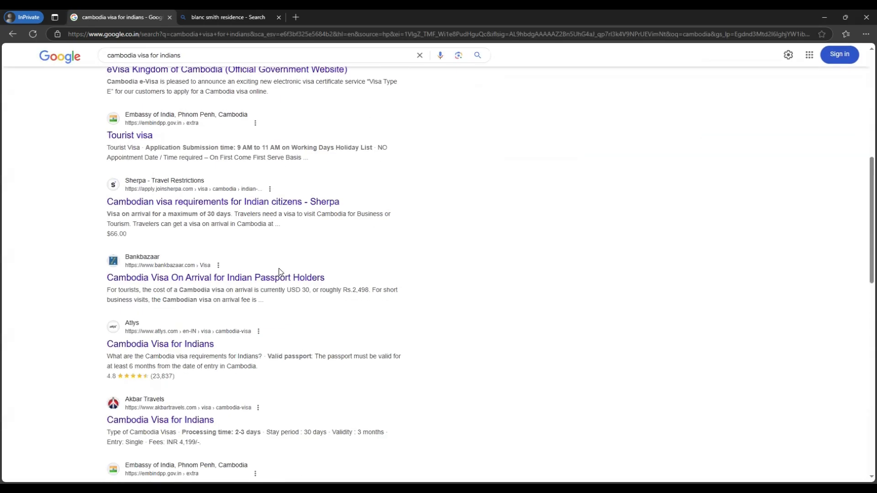
scroll(280, 301, "up", 12)
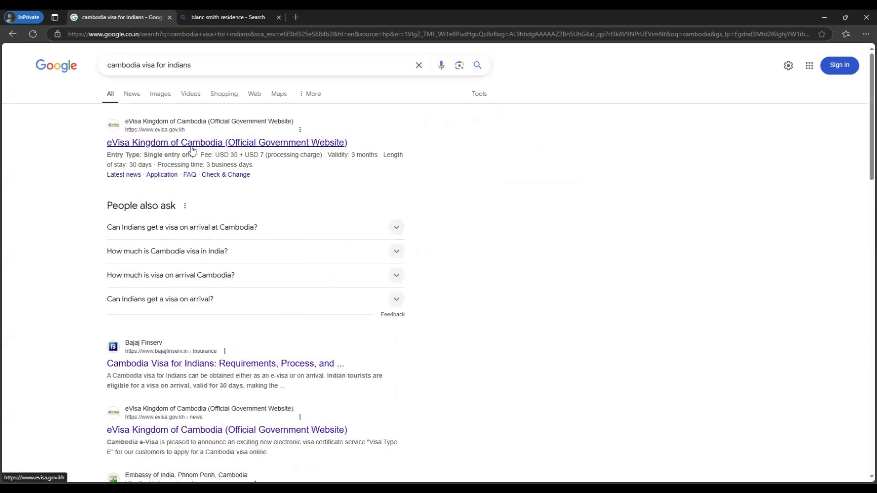
Step: Open the official eVisa Kingdom of Cambodia site and start a new application
left_click(204, 150)
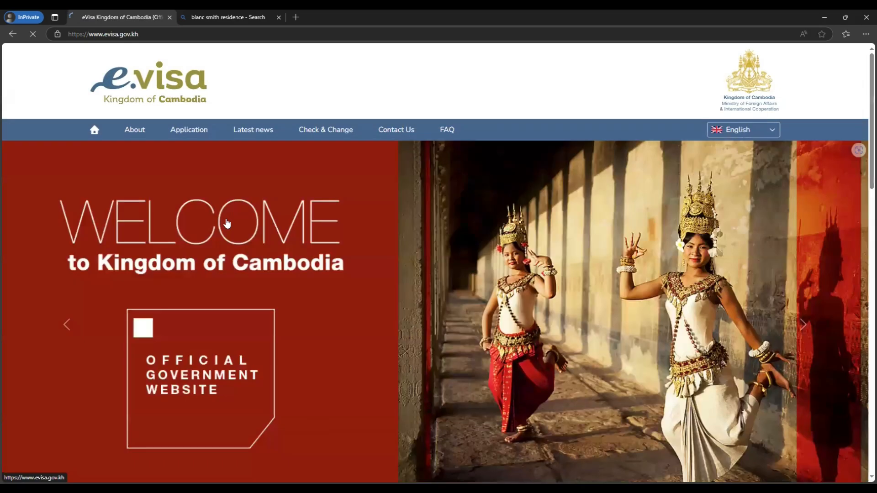
scroll(347, 259, "down", 9)
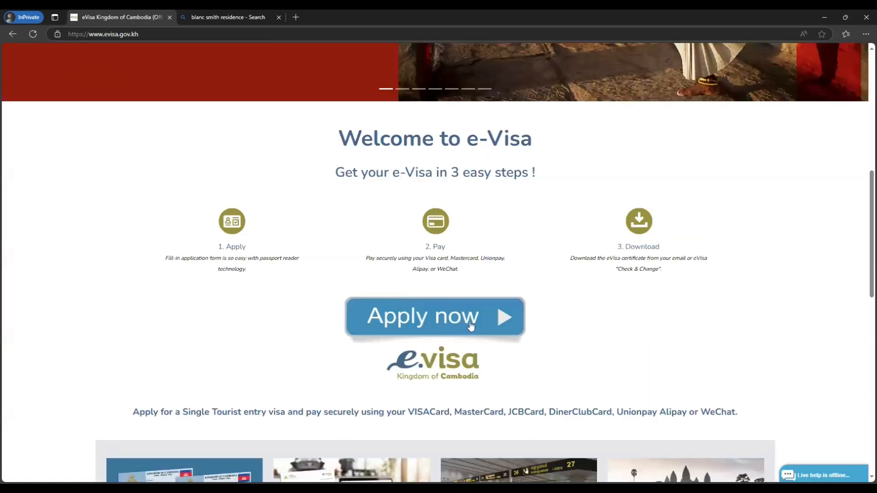
left_click(471, 326)
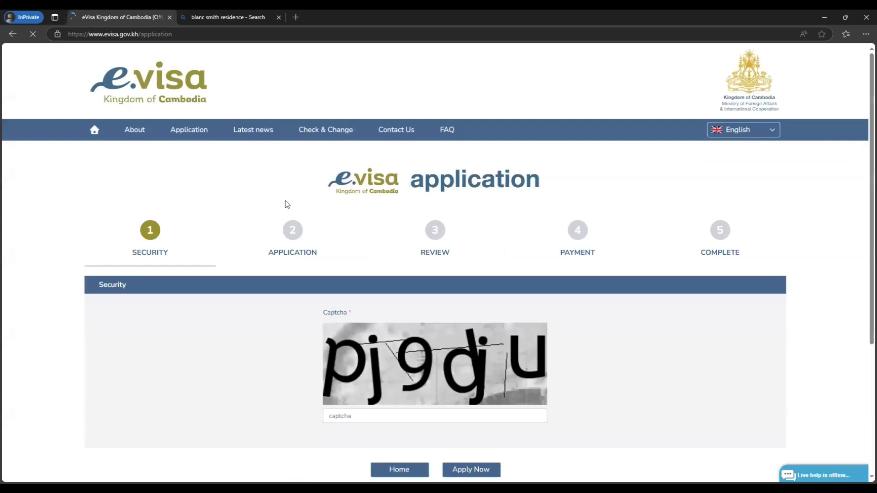
scroll(307, 242, "down", 2)
Step: Enter the security captcha text and continue with Apply Now
left_click(401, 328)
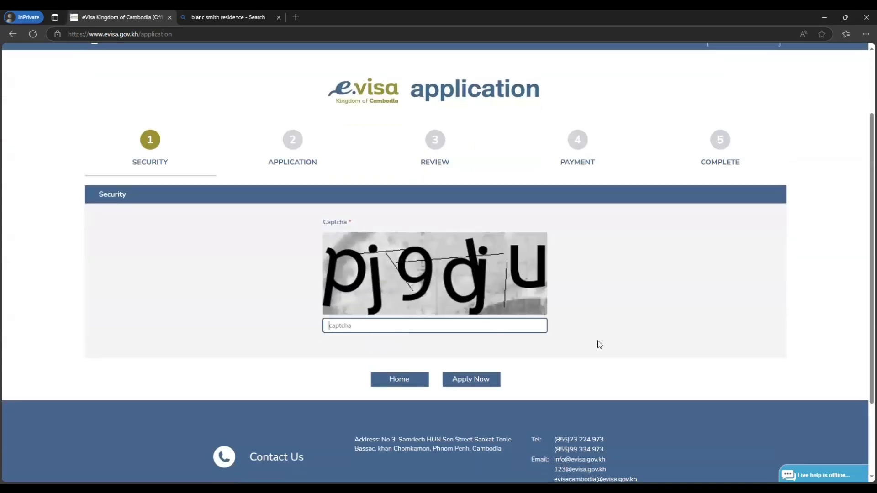
type("pj9dju")
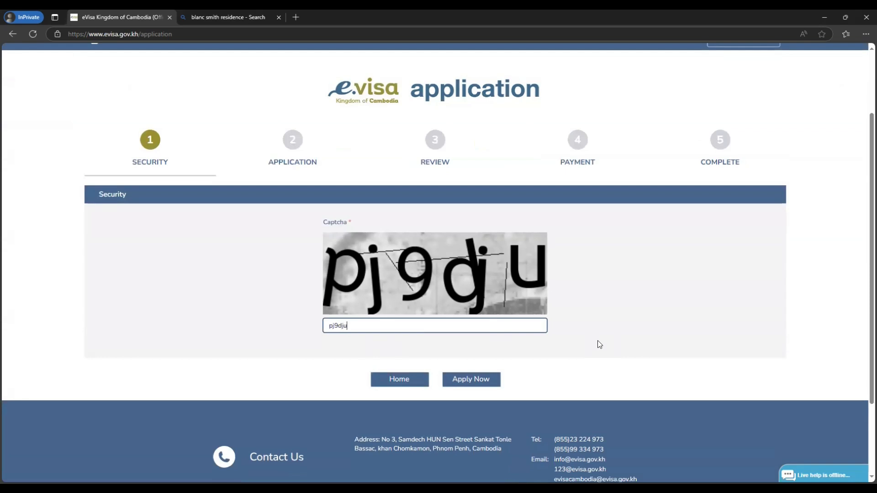
left_click(490, 383)
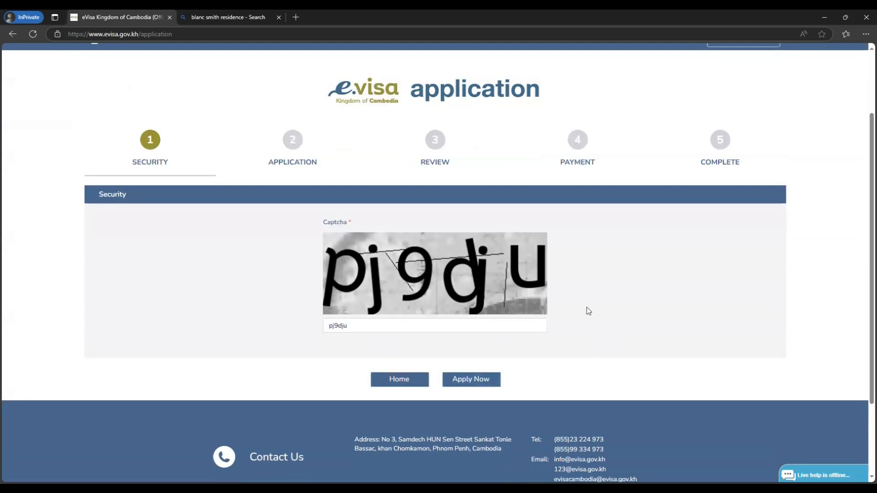
Step: Read the passportsample image, adjust its crop, scan it, and dismiss the verify-information message
scroll(207, 230, "down", 1)
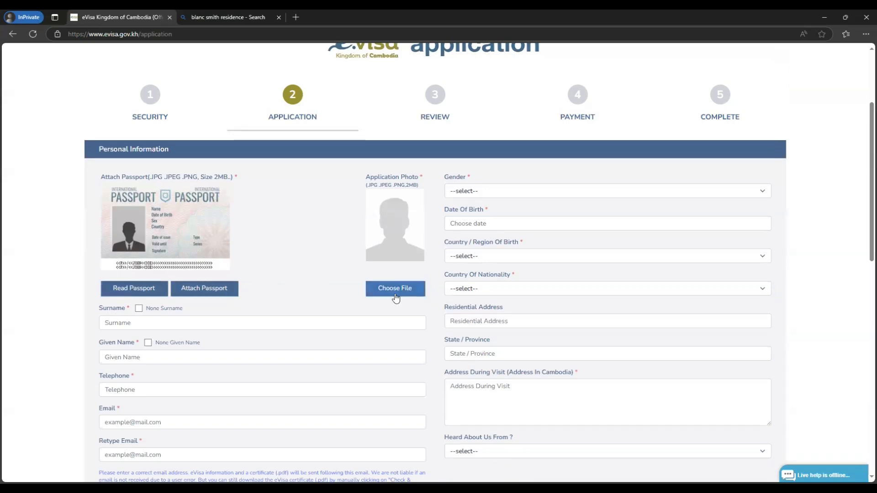
left_click(132, 289)
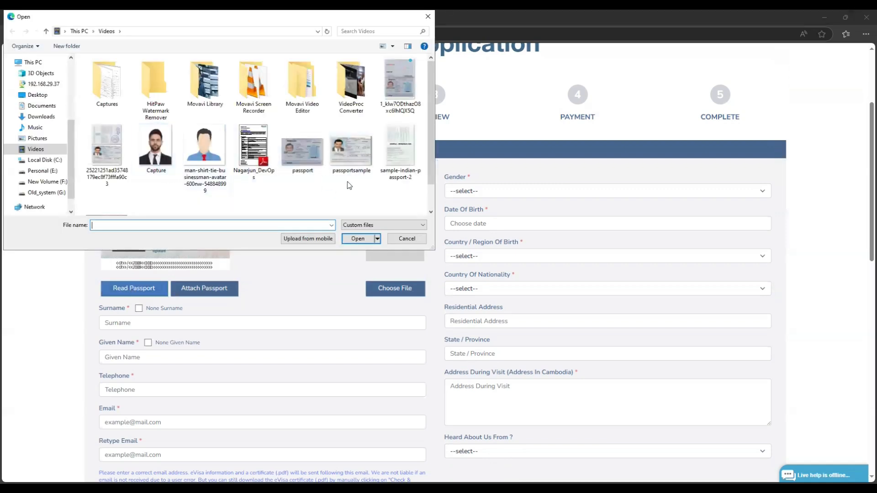
left_click(348, 153)
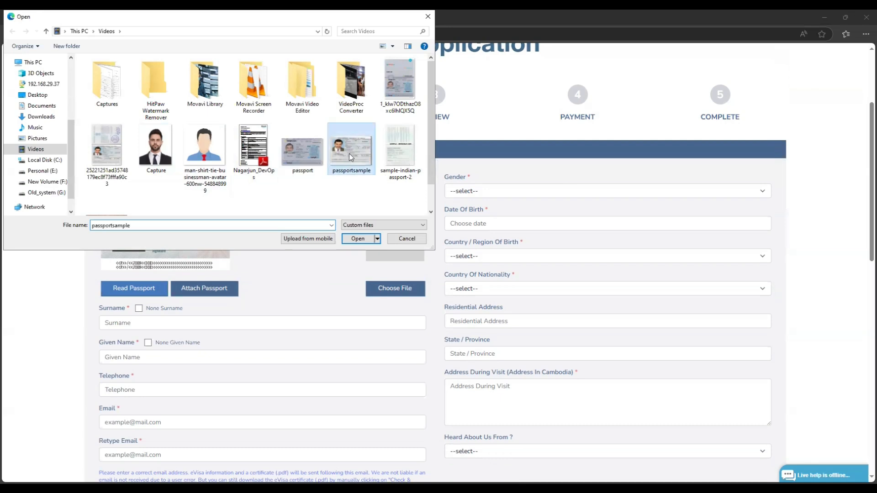
key("Return")
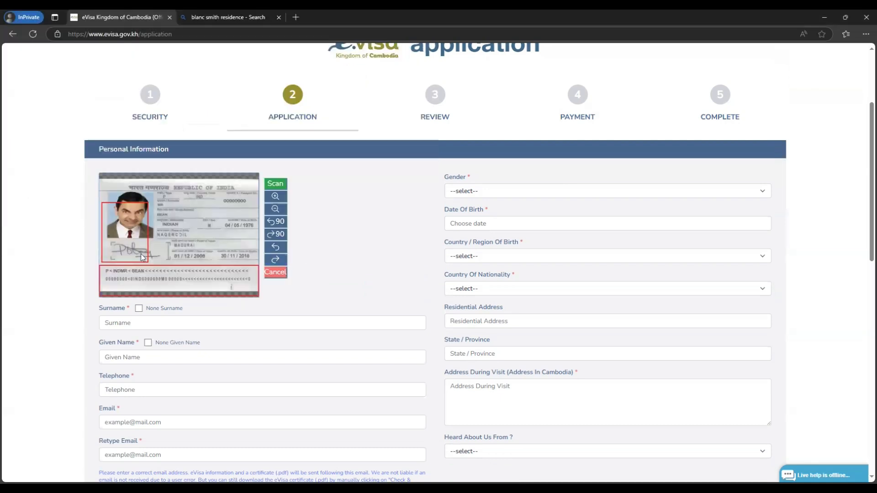
left_click_drag(186, 247, 188, 246)
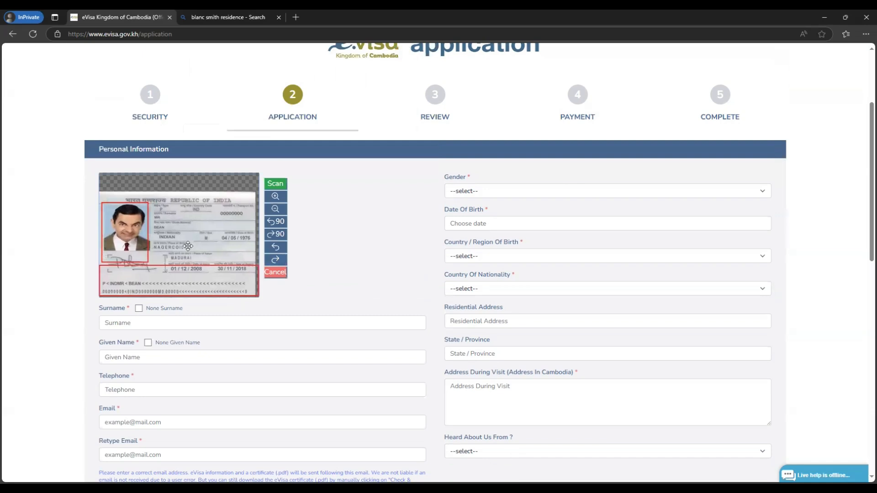
left_click(276, 183)
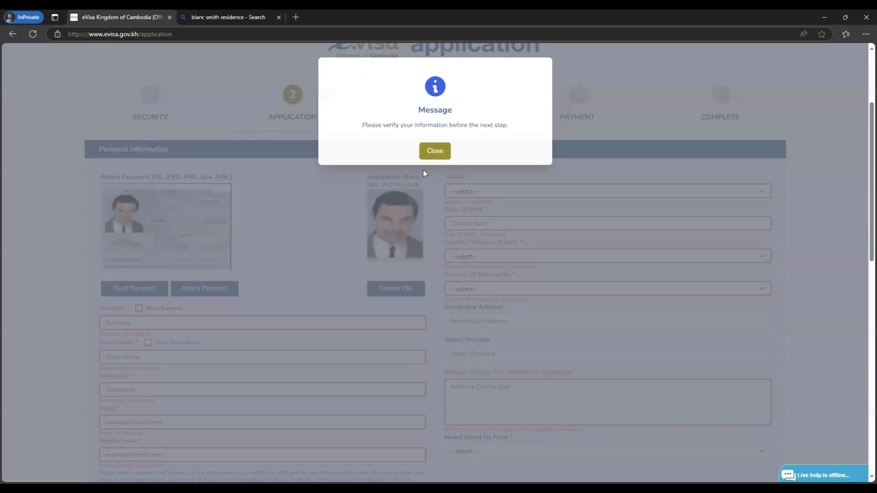
left_click(432, 149)
Step: Enter the applicant's surname, given name and telephone number
scroll(327, 270, "down", 2)
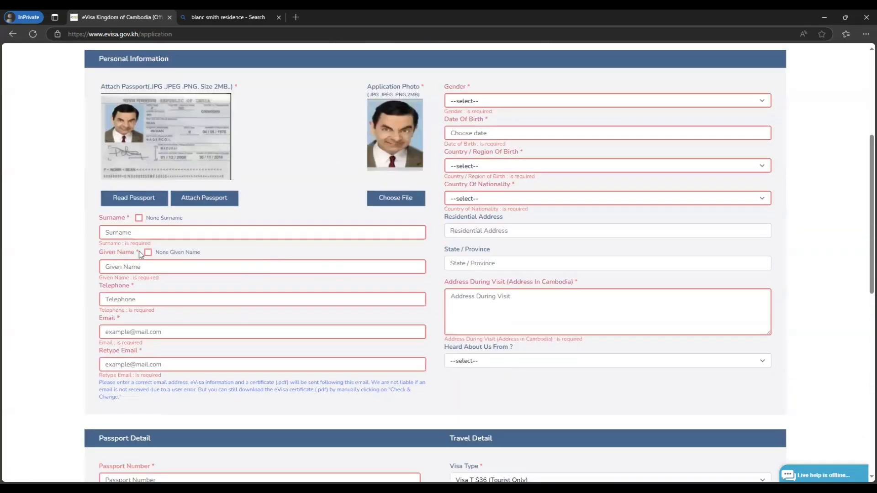
left_click(174, 233)
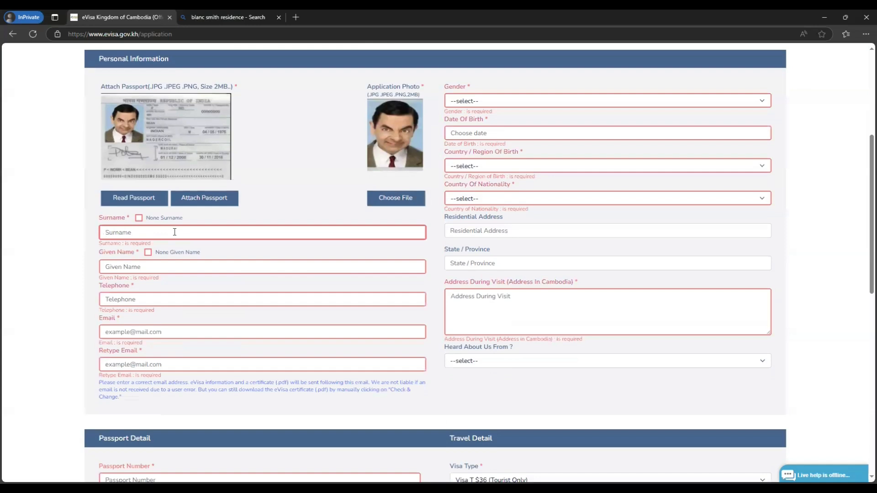
type("bean")
key("Tab")
type("M")
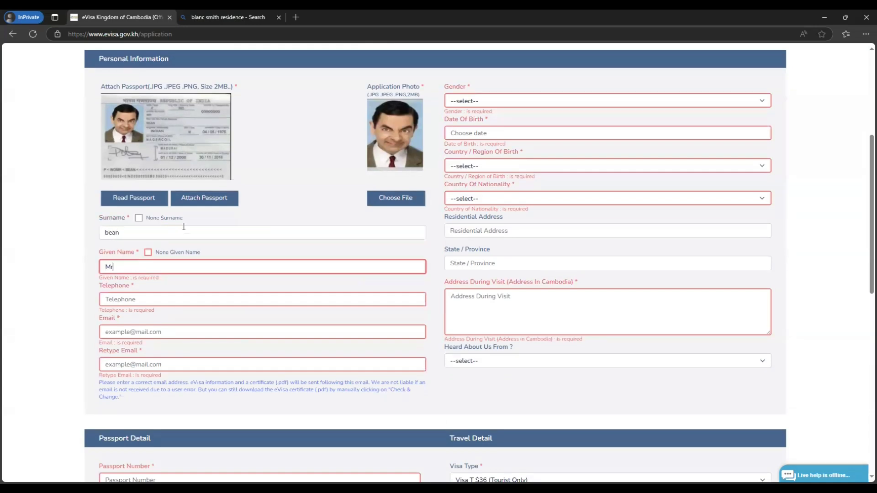
scroll(184, 227, "down", 1)
left_click(150, 254)
type("+9")
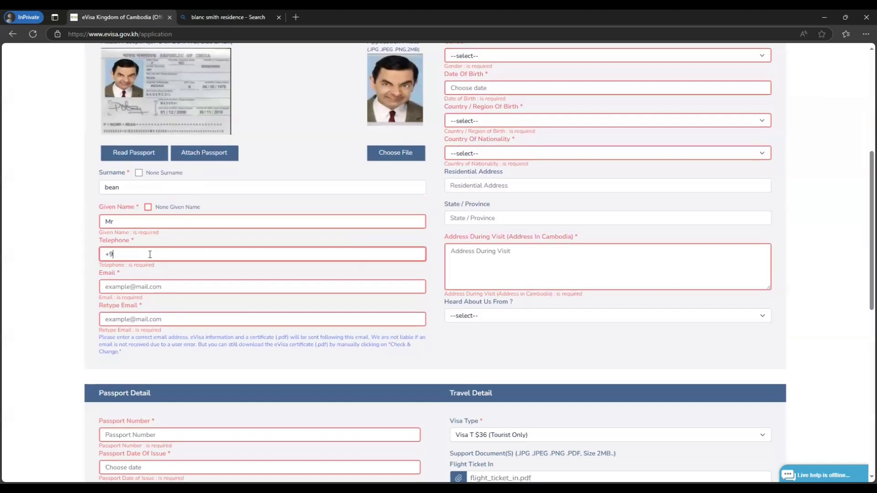
type("188888888")
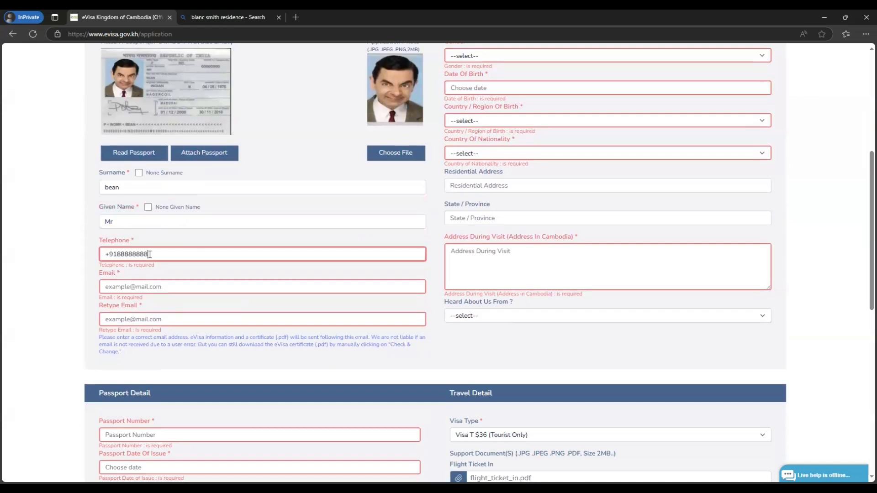
Step: Enter the applicant's email address and copy it into Retype Email
scroll(146, 274, "down", 1)
left_click(173, 243)
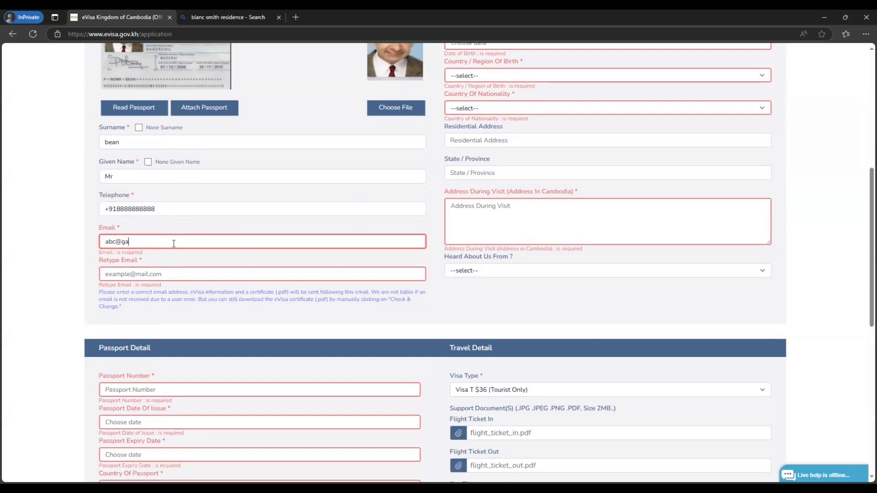
left_click_drag(164, 242, 82, 247)
key("ctrl+c")
left_click(113, 269)
key("ctrl+v")
scroll(67, 306, "down", 2)
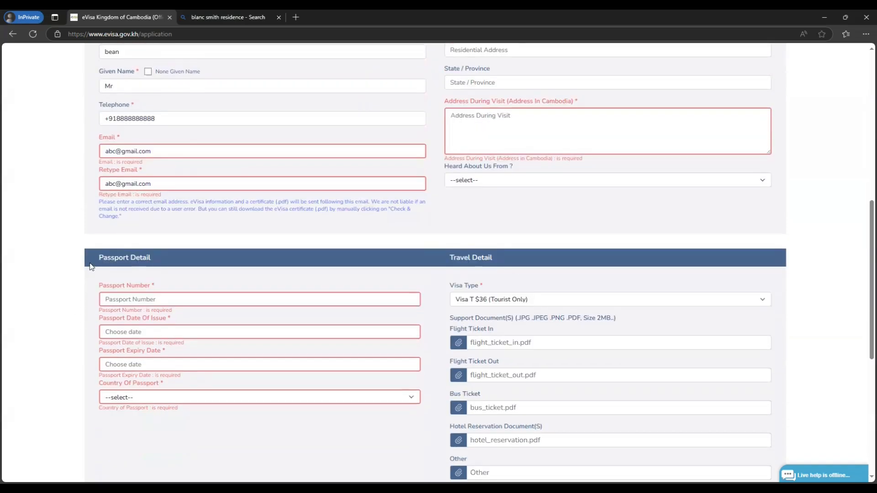
scroll(356, 312, "up", 5)
left_click(502, 144)
left_click(500, 172)
left_click(499, 179)
left_click(520, 200)
scroll(512, 281, "up", 3)
scroll(514, 277, "up", 3)
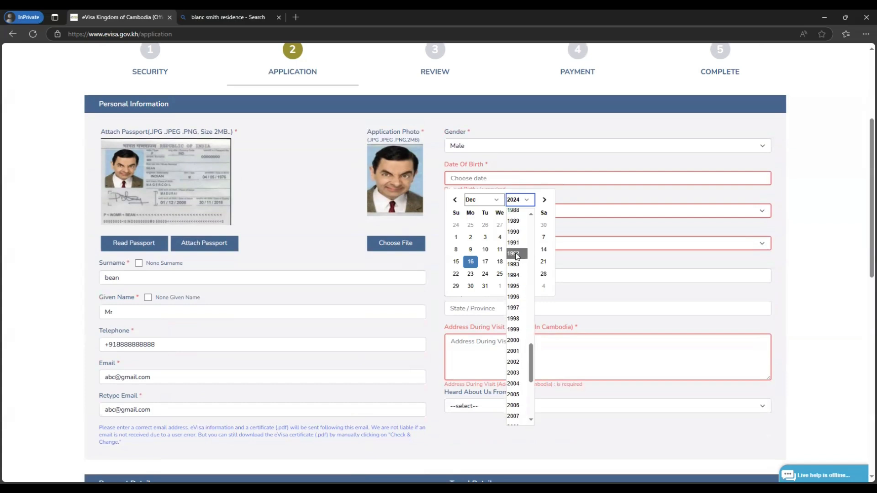
left_click(517, 255)
left_click(529, 225)
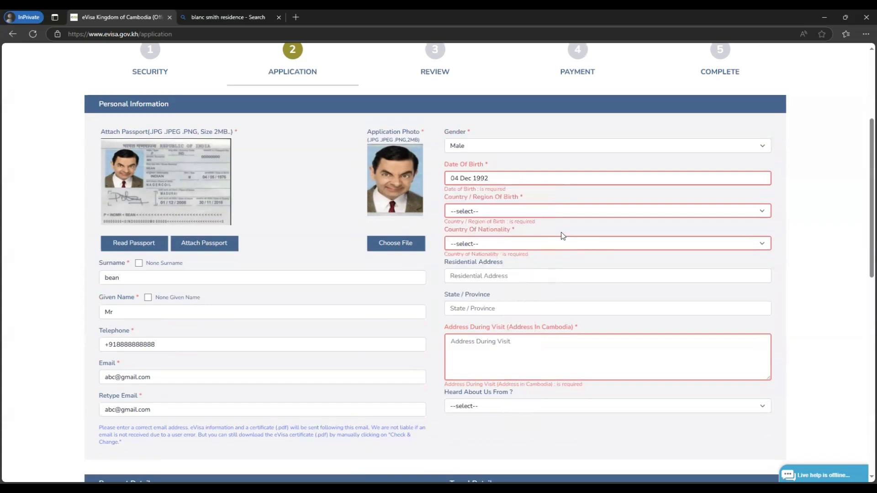
Step: Choose India as both the country of birth and the nationality
left_click(494, 214)
type("india")
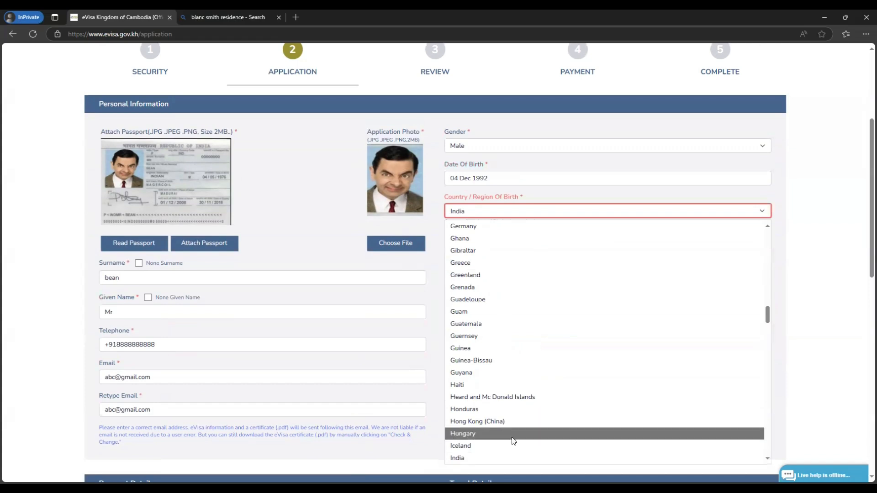
left_click(483, 457)
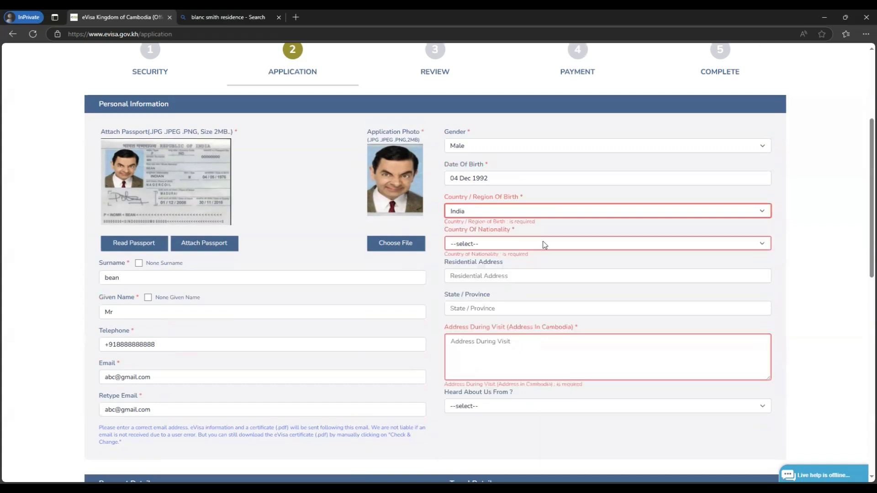
left_click(543, 244)
type("india")
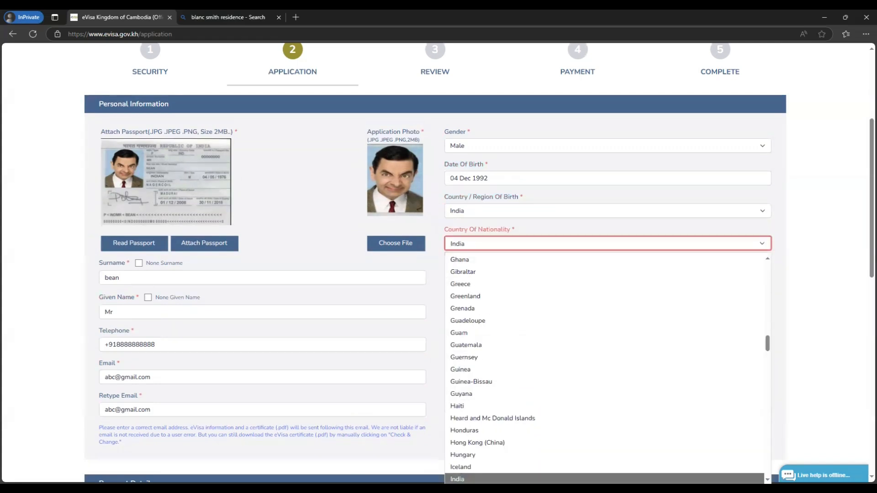
key("Return")
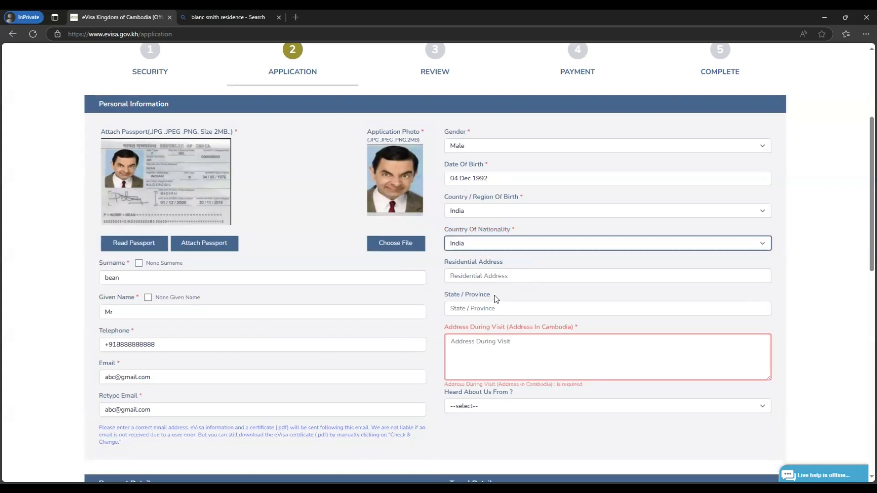
scroll(538, 304, "down", 1)
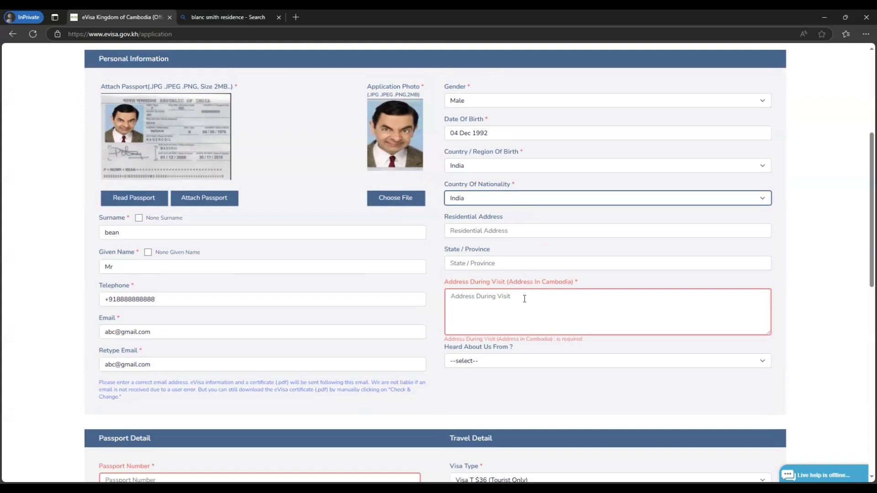
Step: Copy the hotel name Blanc Smith Residence from Bing into Address During Visit
left_click(250, 19)
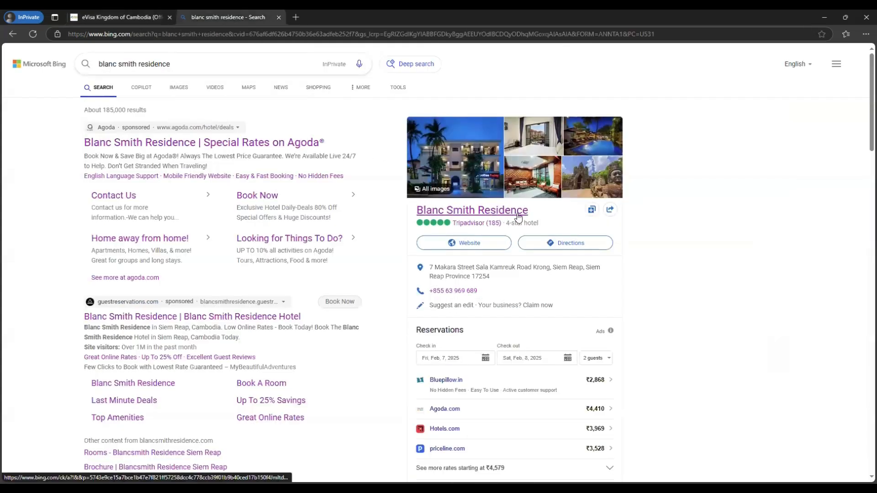
left_click_drag(535, 211, 410, 213)
key("ctrl+c")
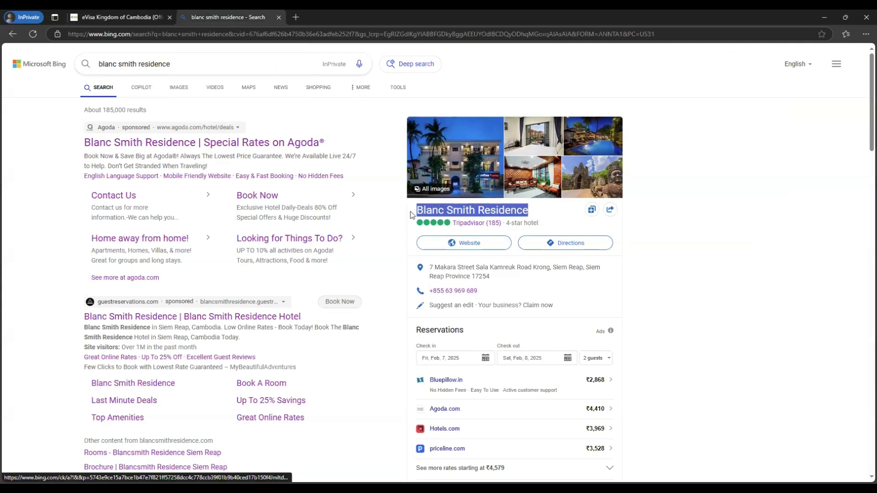
left_click(123, 15)
left_click(496, 301)
key("ctrl+v")
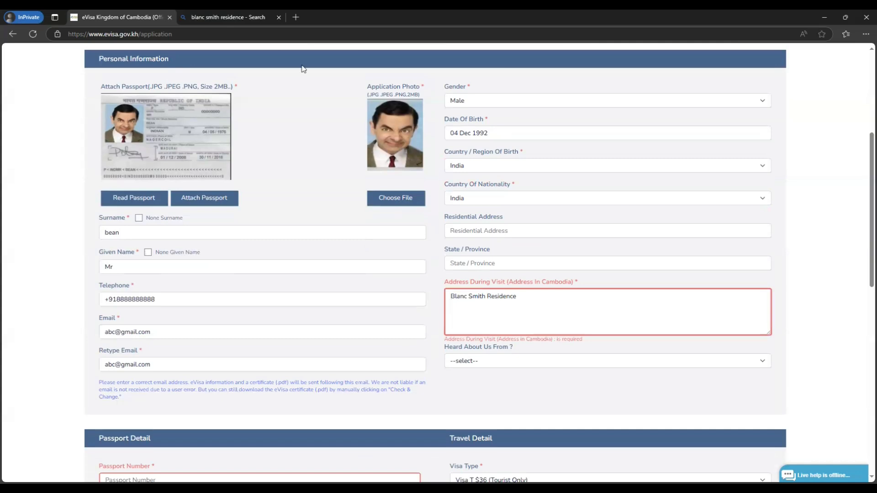
Step: Add the hotel's Siem Reap street address from Bing on the address's second line
left_click(230, 17)
left_click(679, 260)
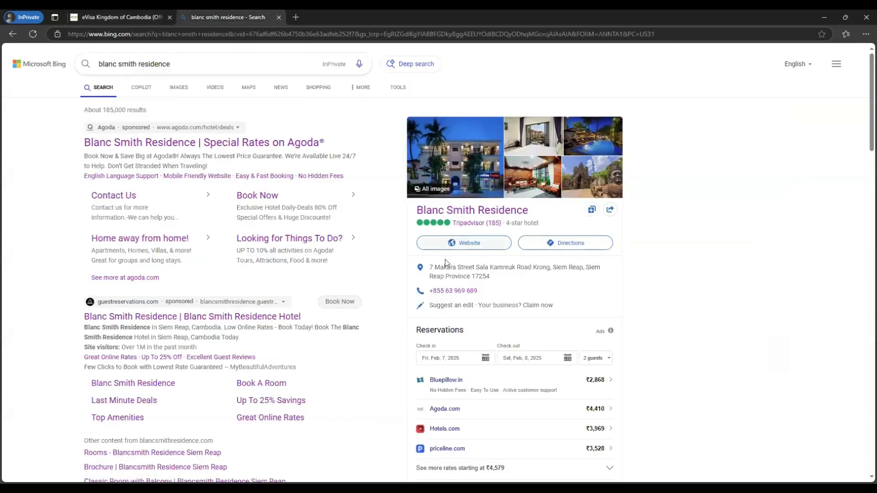
left_click_drag(491, 276, 429, 266)
key("ctrl+c")
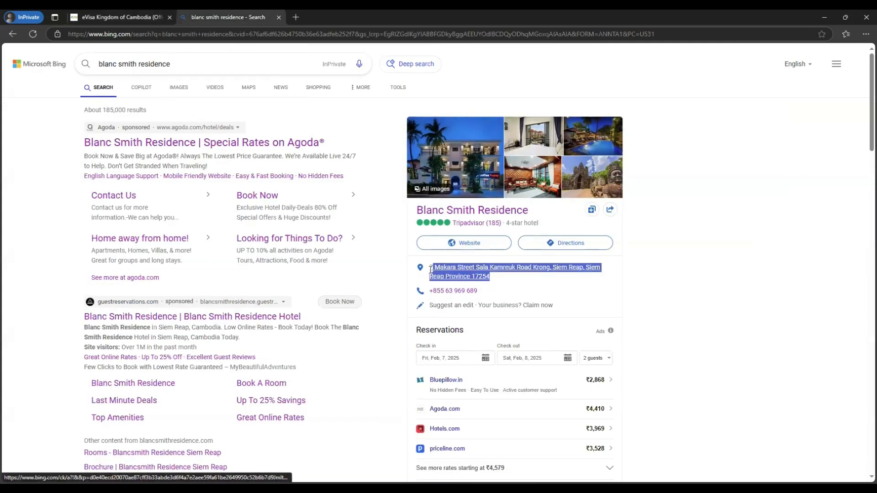
left_click(115, 17)
left_click(567, 333)
key("ctrl+v")
scroll(518, 325, "down", 1)
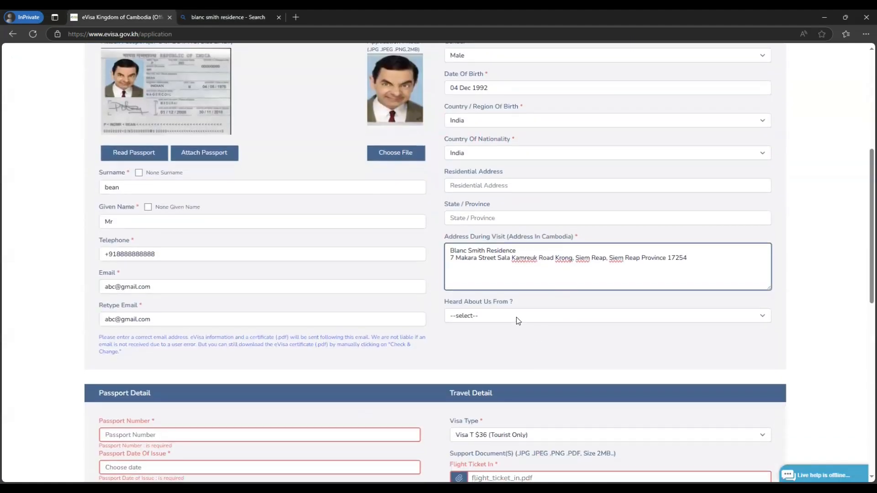
left_click(516, 317)
Step: Enter the passport number and set the passport issue date to 07 Dec 2016
key("Escape")
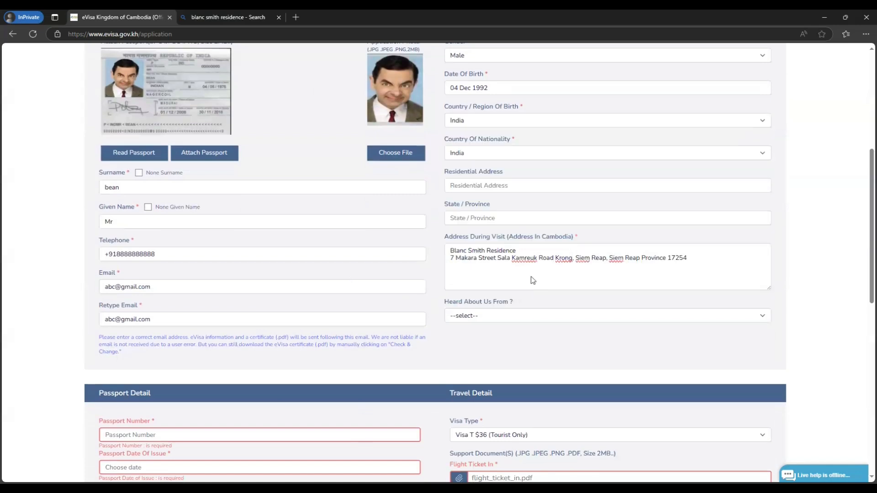
scroll(166, 289, "down", 4)
left_click(162, 254)
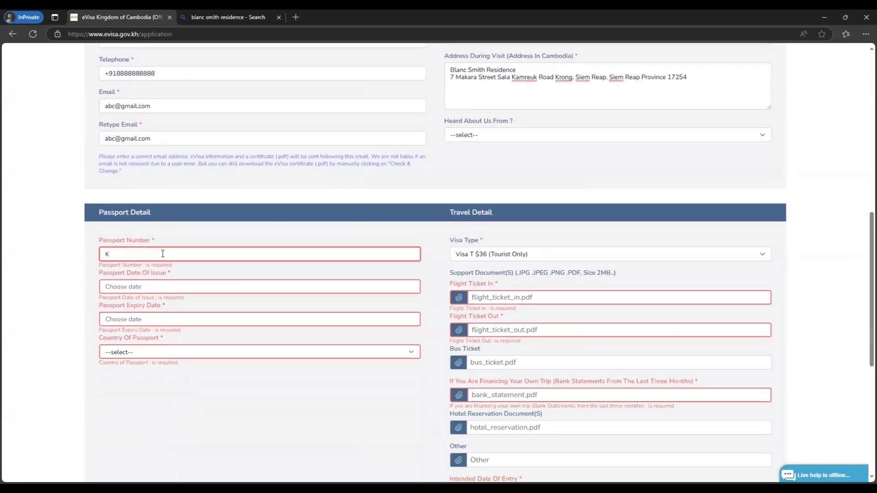
left_click(198, 285)
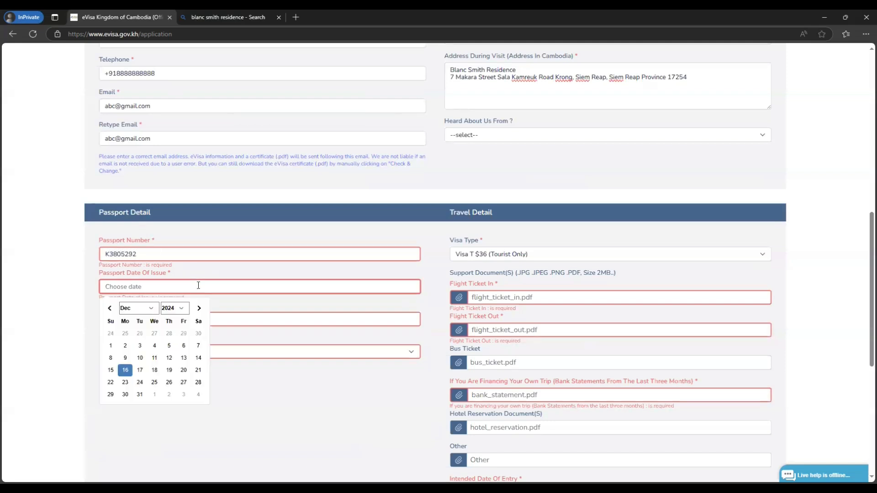
left_click(180, 311)
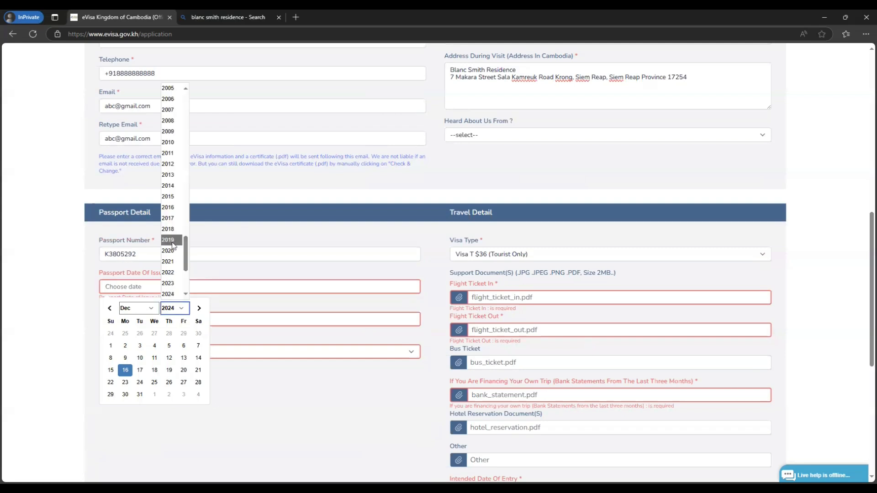
left_click(168, 207)
left_click(198, 346)
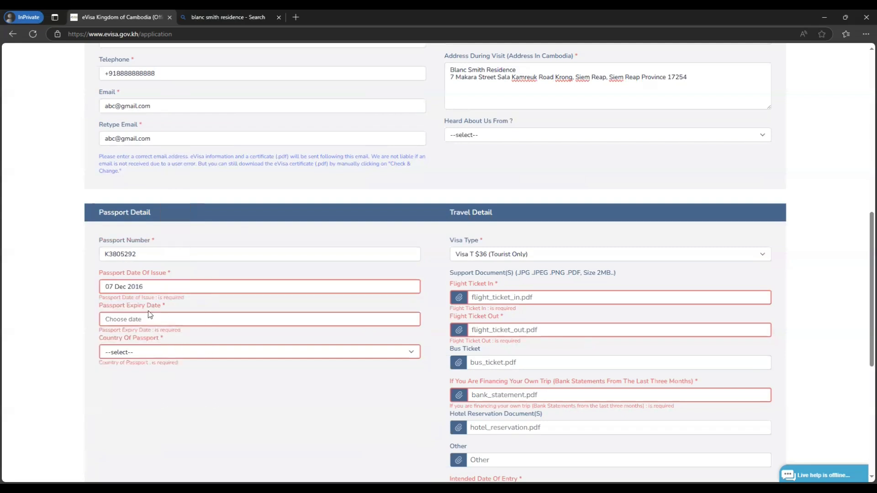
Step: Set the passport expiry date to 06 Dec 2026 and the passport country to India
left_click(153, 320)
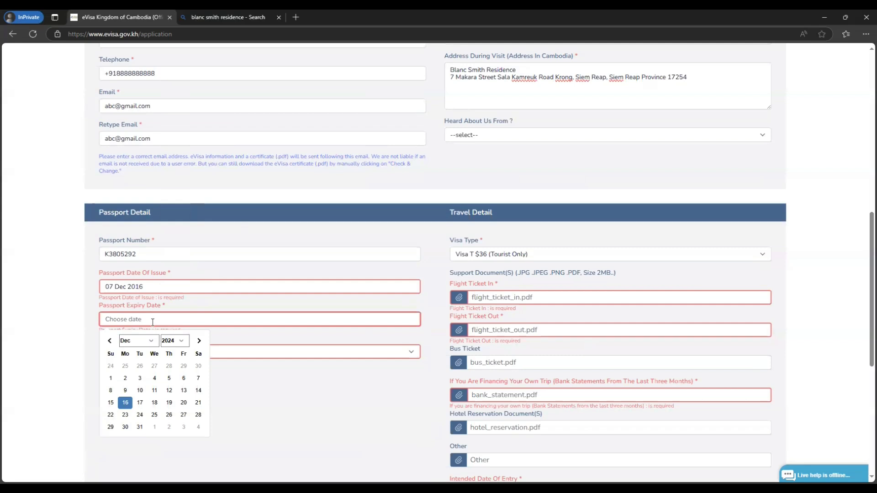
left_click(182, 343)
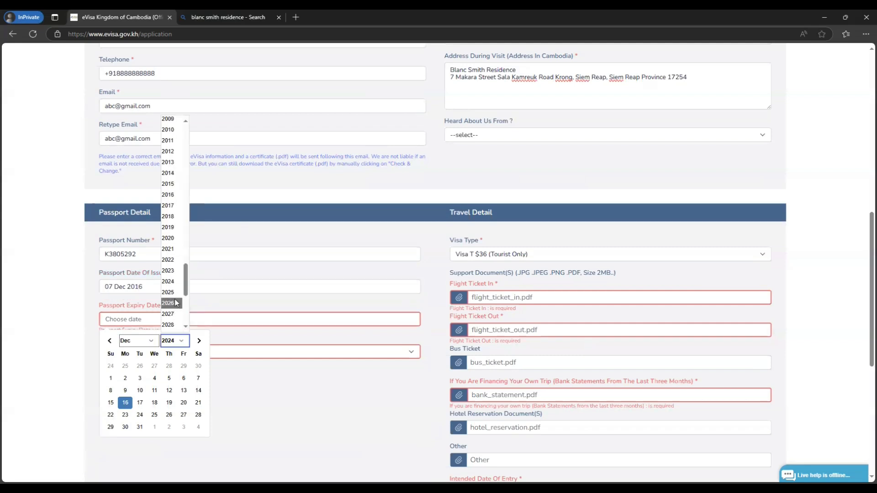
left_click(176, 302)
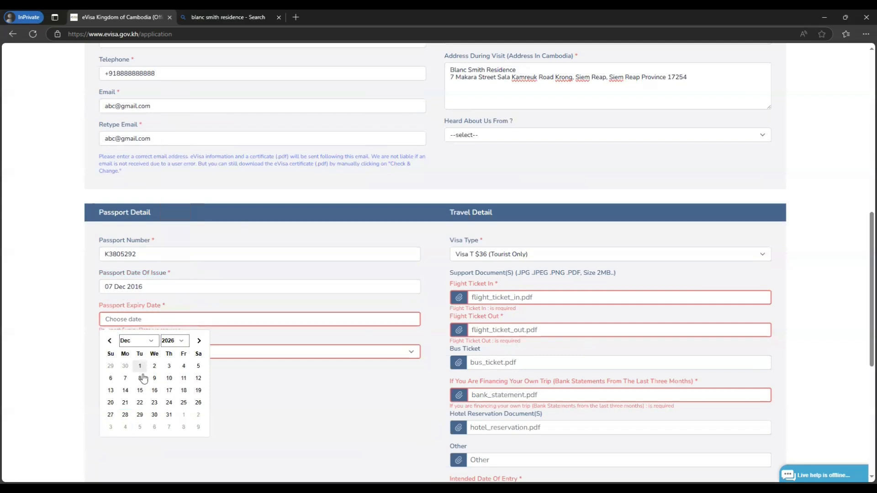
left_click(112, 379)
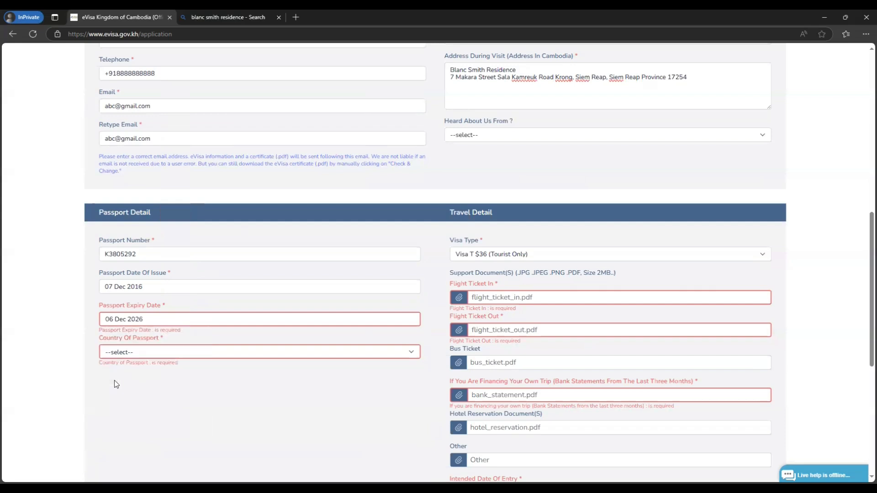
left_click(183, 356)
type("india")
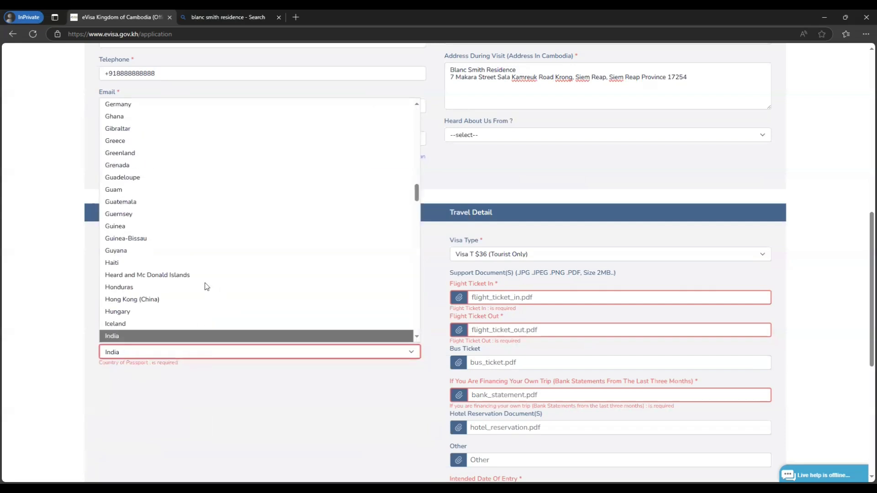
left_click(173, 335)
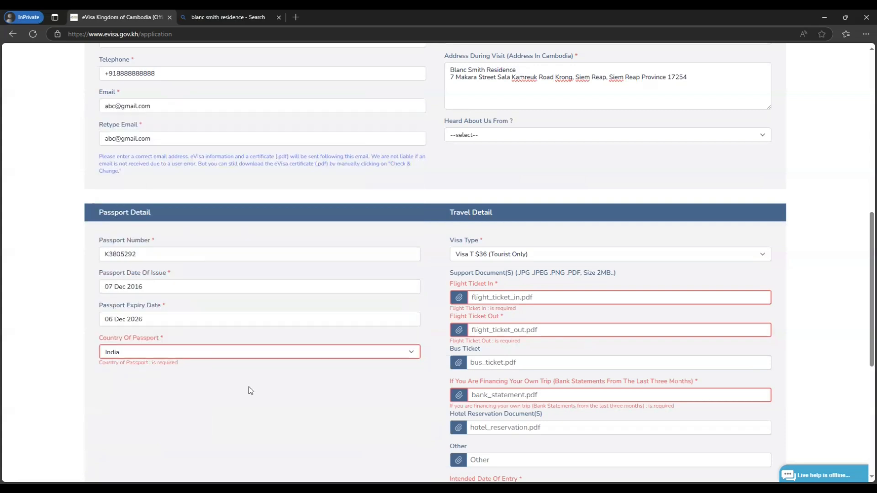
scroll(532, 319, "down", 1)
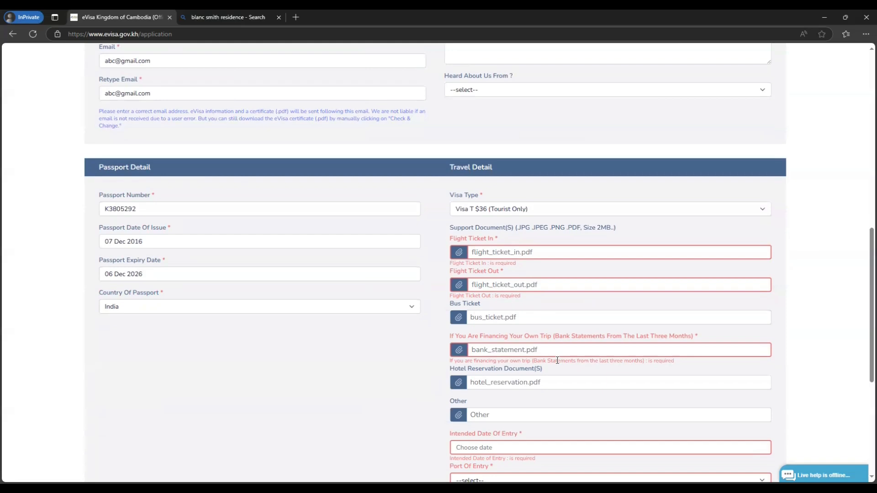
scroll(557, 360, "down", 1)
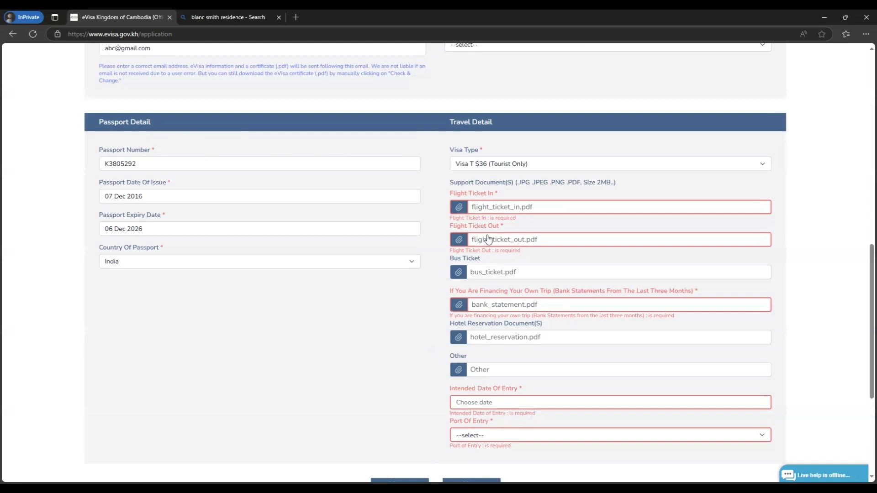
left_click(481, 164)
left_click(520, 195)
Step: Attach sample-indian-passport-2.jpg as the Flight Ticket In and Flight Ticket Out documents
left_click(491, 208)
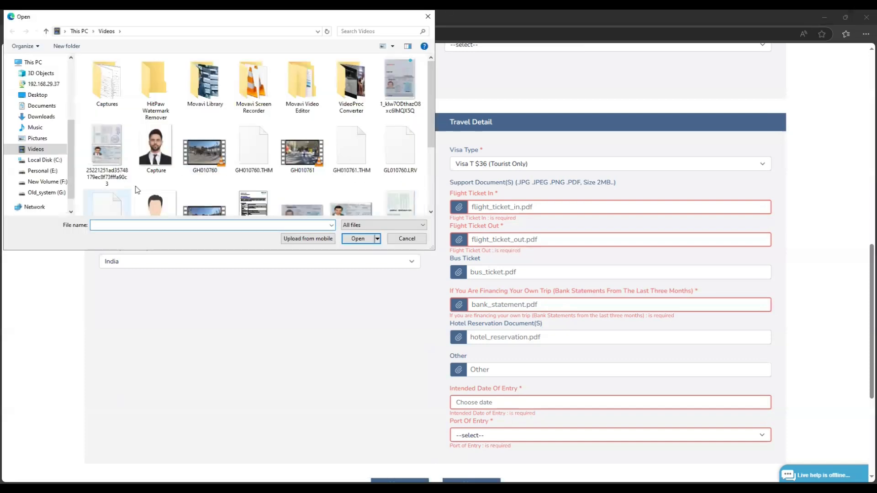
scroll(358, 169, "down", 1)
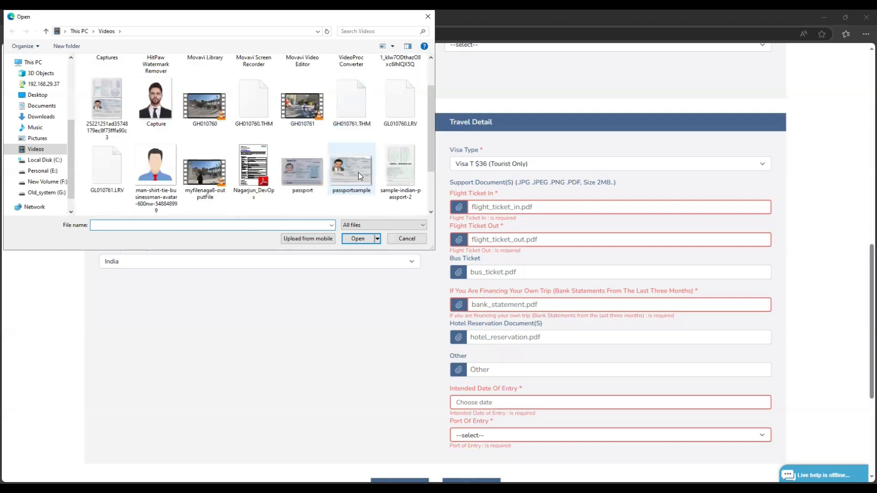
left_click(397, 167)
key("Return")
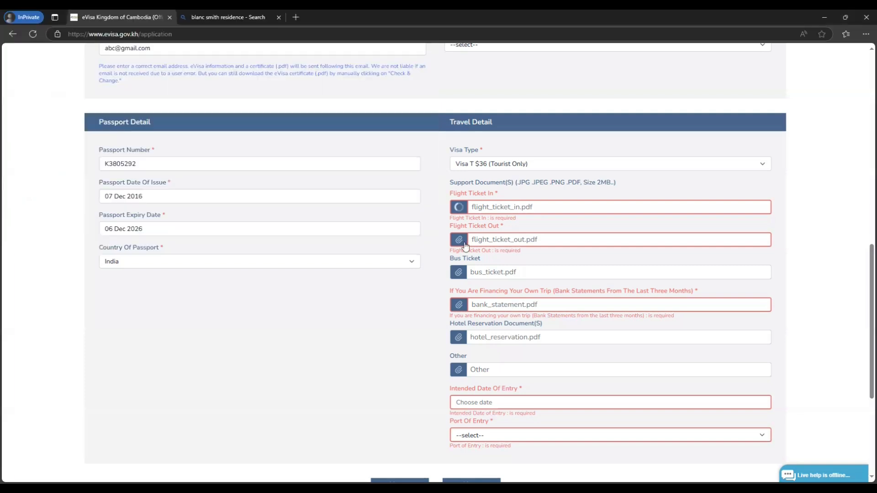
double_click(400, 125)
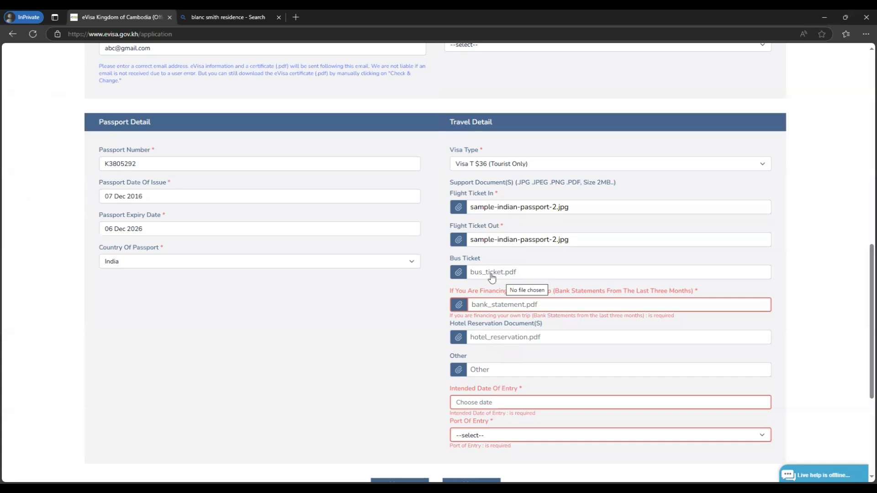
scroll(491, 278, "down", 1)
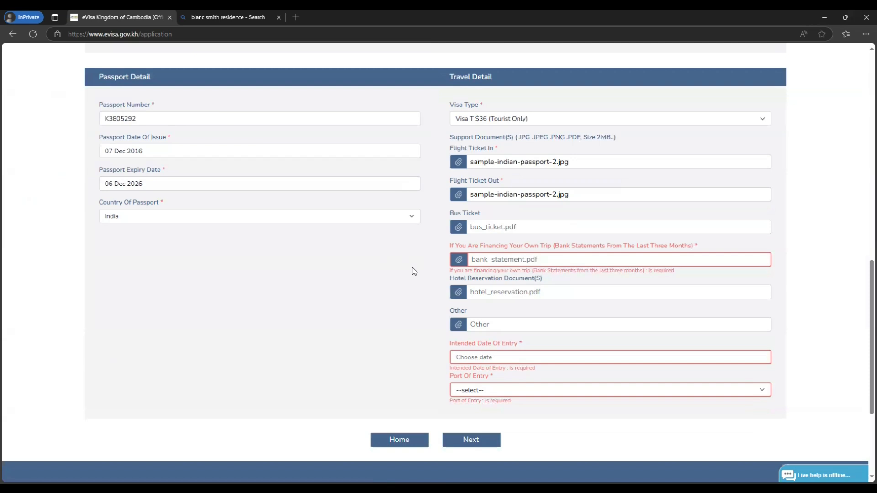
Step: Attach sample-indian-passport-2.jpg as the bank statement
left_click(549, 264)
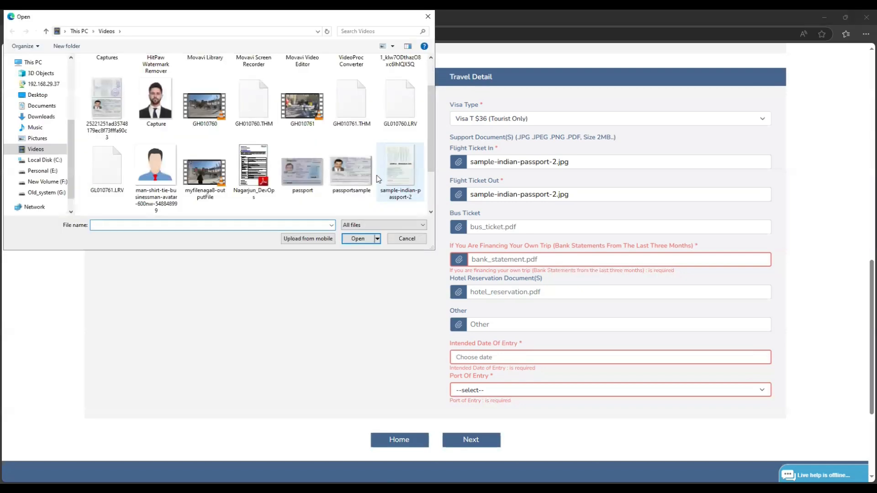
scroll(397, 137, "down", 1)
left_click(397, 129)
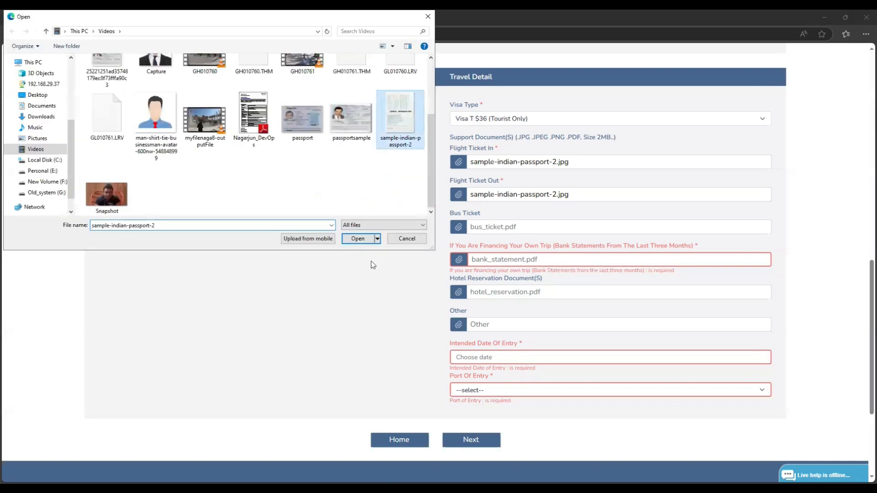
key("Return")
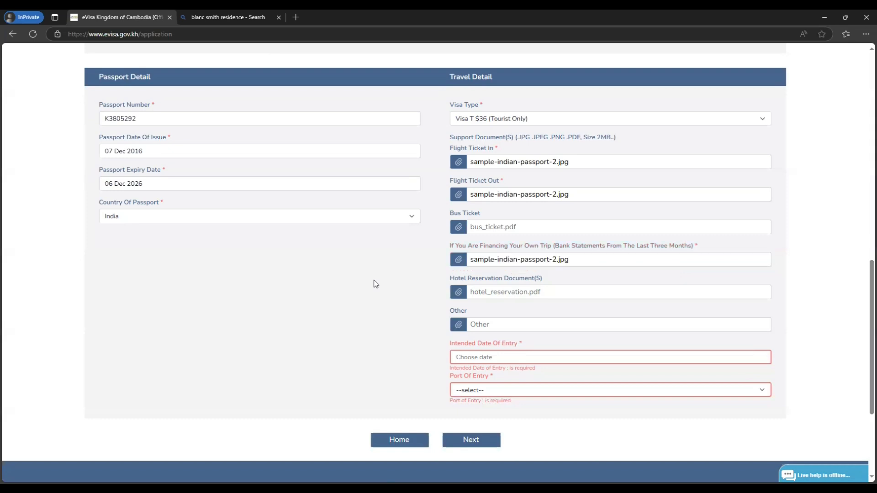
Step: Attach sample-indian-passport-2.jpg as the hotel reservation document
left_click(508, 296)
left_click(397, 136)
double_click(391, 145)
left_click(233, 17)
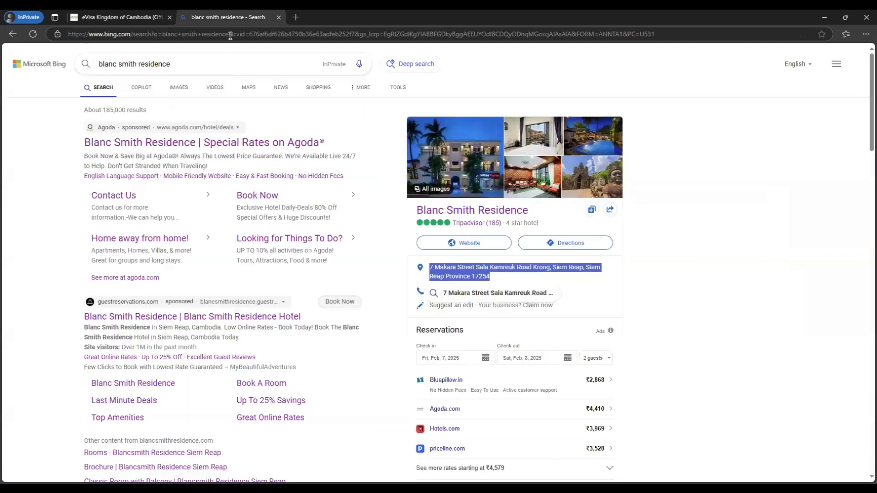
left_click(115, 18)
scroll(583, 298, "down", 1)
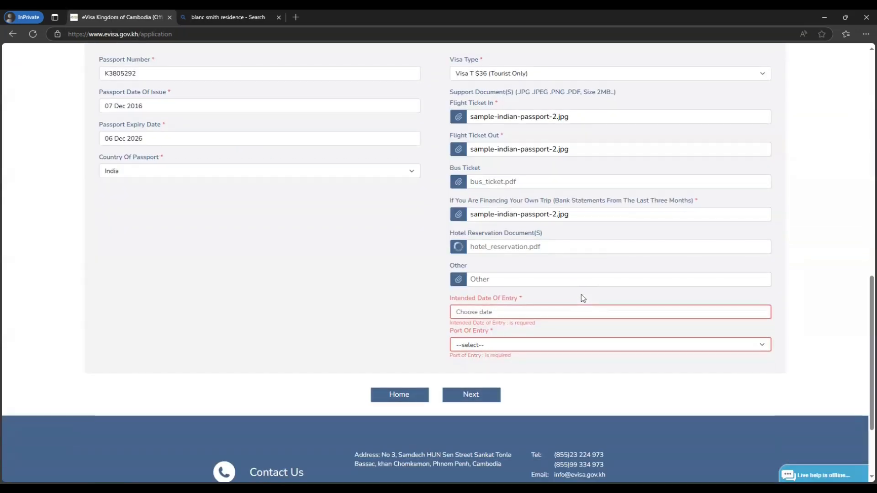
Step: Pick 07 Jan 2025 as the entry date and Siem Reap Angkor International Airport as the port of entry
left_click(514, 315)
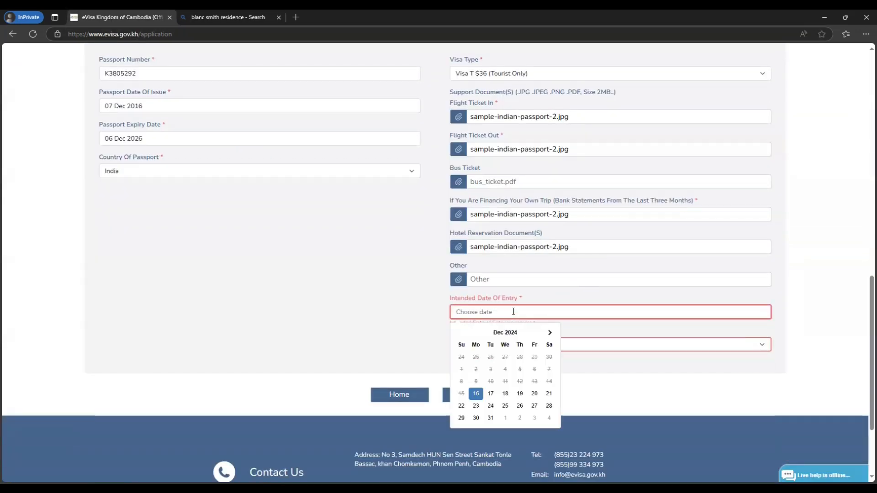
left_click(549, 334)
left_click(490, 370)
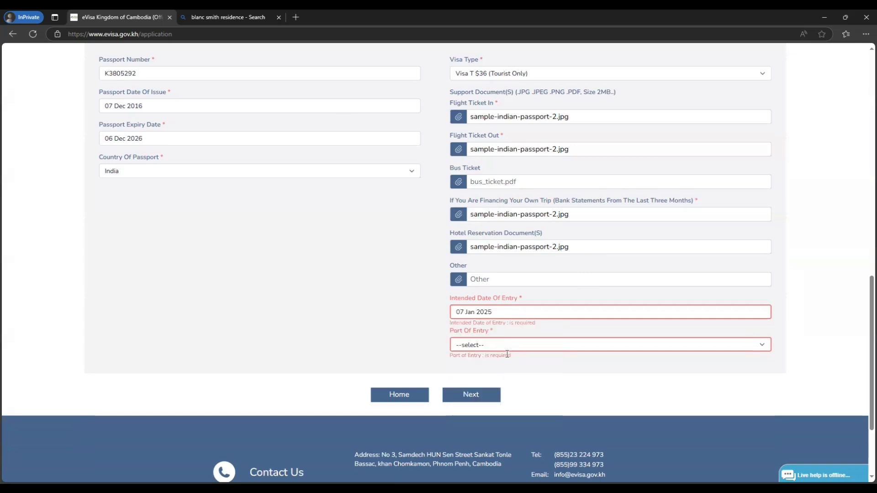
scroll(513, 320, "down", 1)
left_click(515, 302)
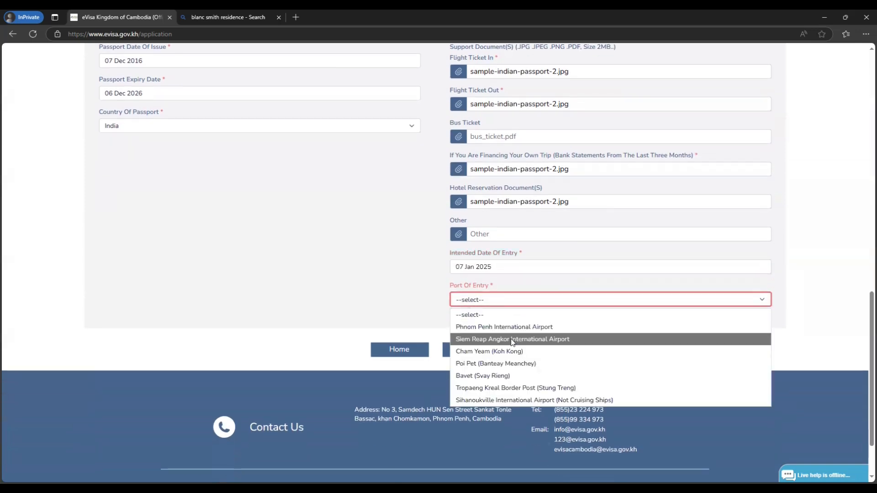
left_click(565, 339)
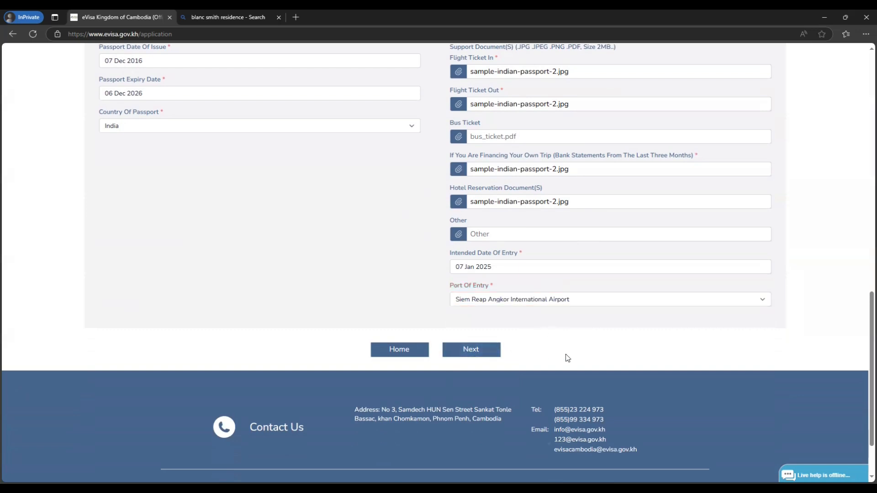
Step: Review the application, tick 'I agree with terms & condition' and submit it
scroll(567, 358, "up", 10)
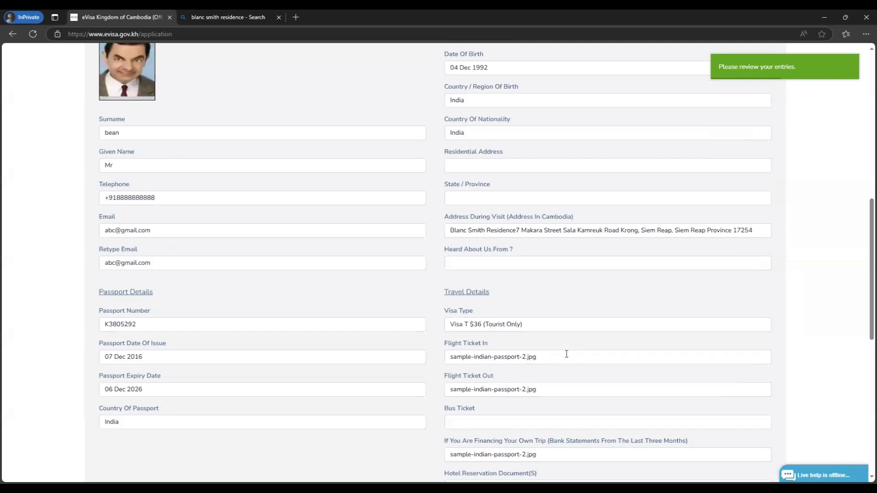
scroll(567, 358, "down", 9)
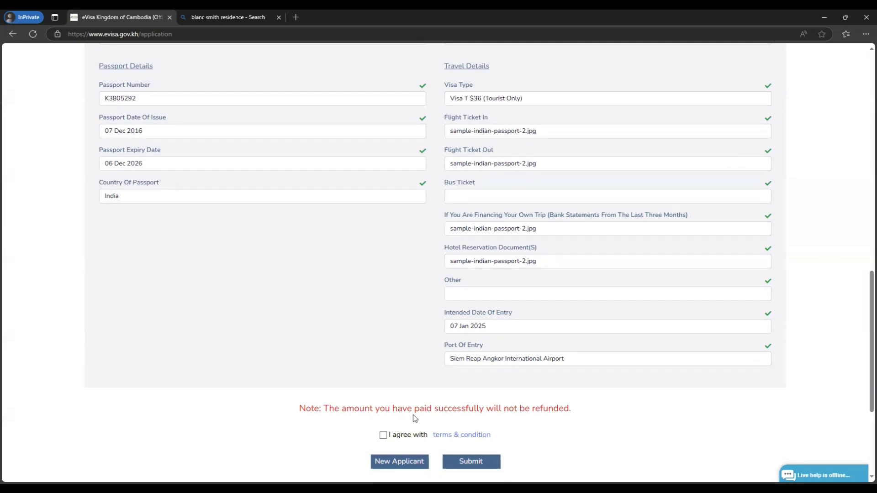
left_click(384, 436)
scroll(486, 406, "up", 10)
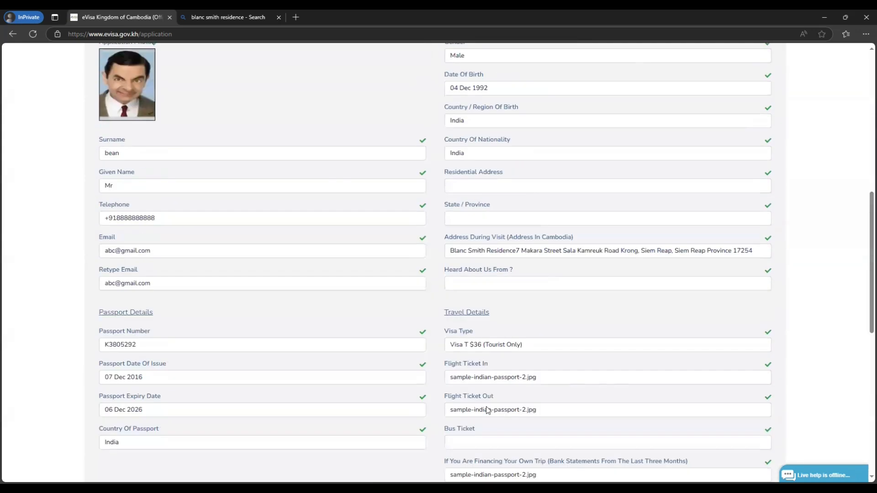
scroll(485, 406, "down", 10)
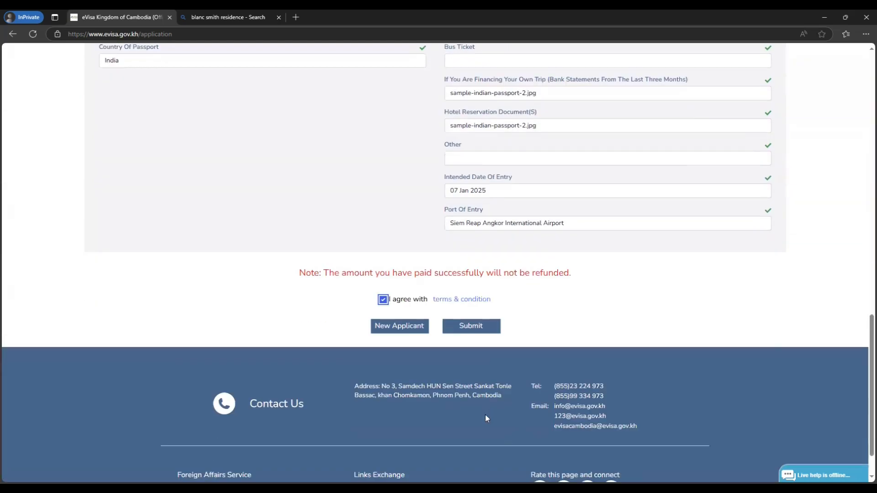
left_click(472, 335)
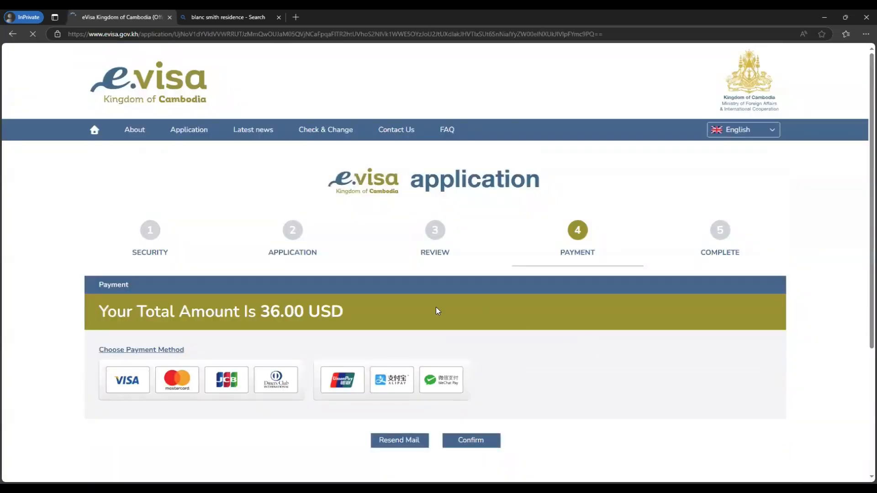
Step: Select Mastercard for the 36.00 USD fee, open the ABA PayWay card form, then close it
scroll(226, 216, "down", 3)
scroll(275, 199, "up", 1)
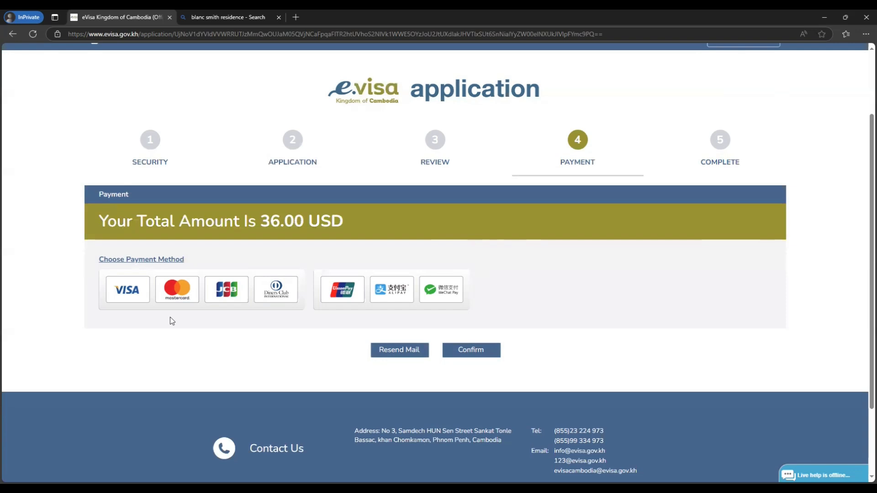
left_click(177, 289)
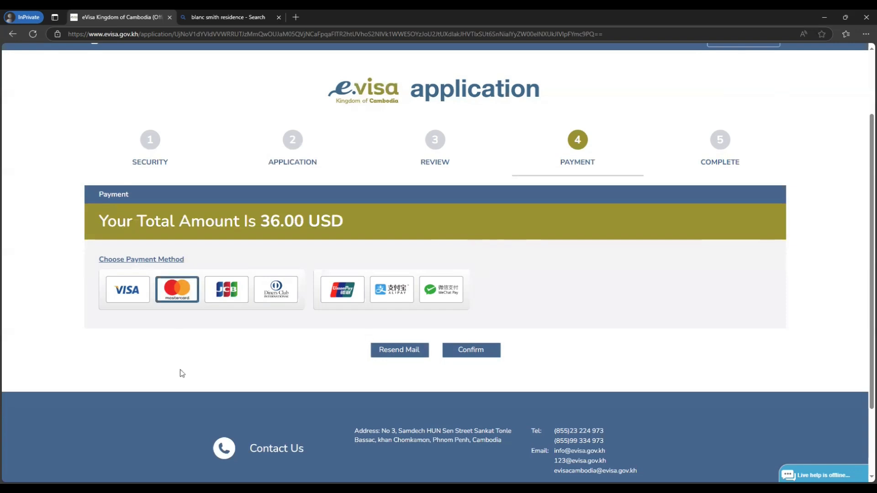
left_click(453, 350)
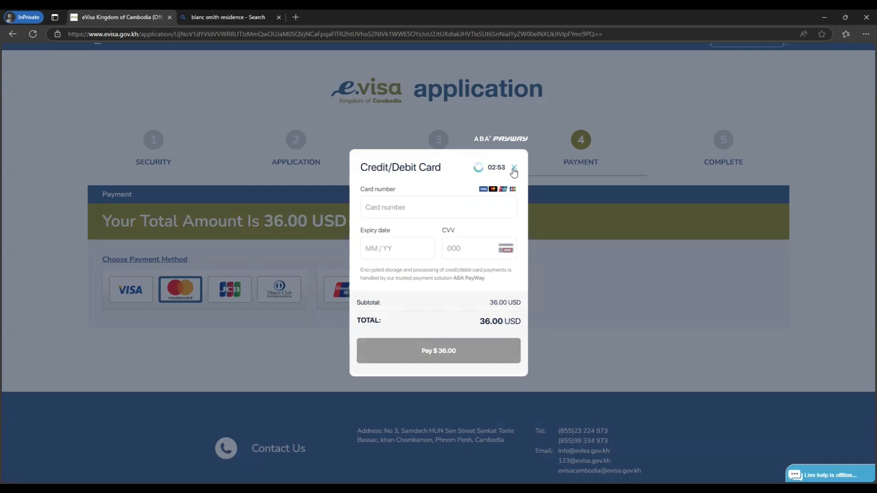
left_click(513, 168)
left_click(487, 81)
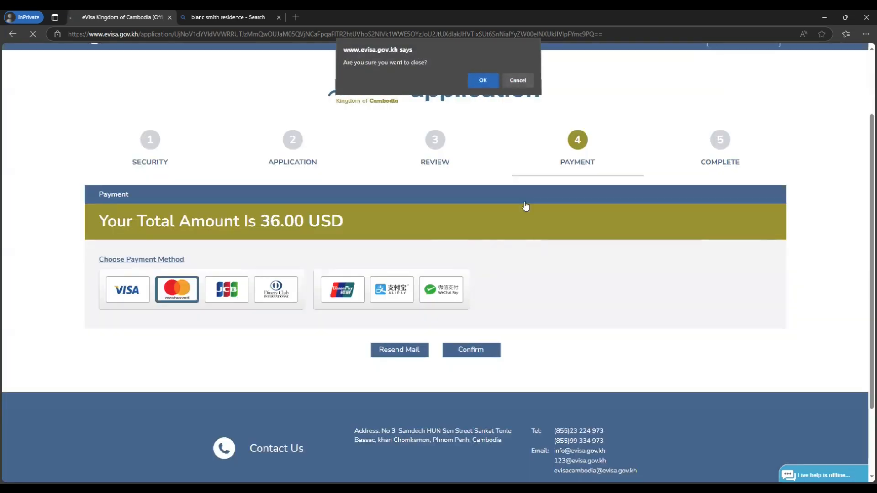